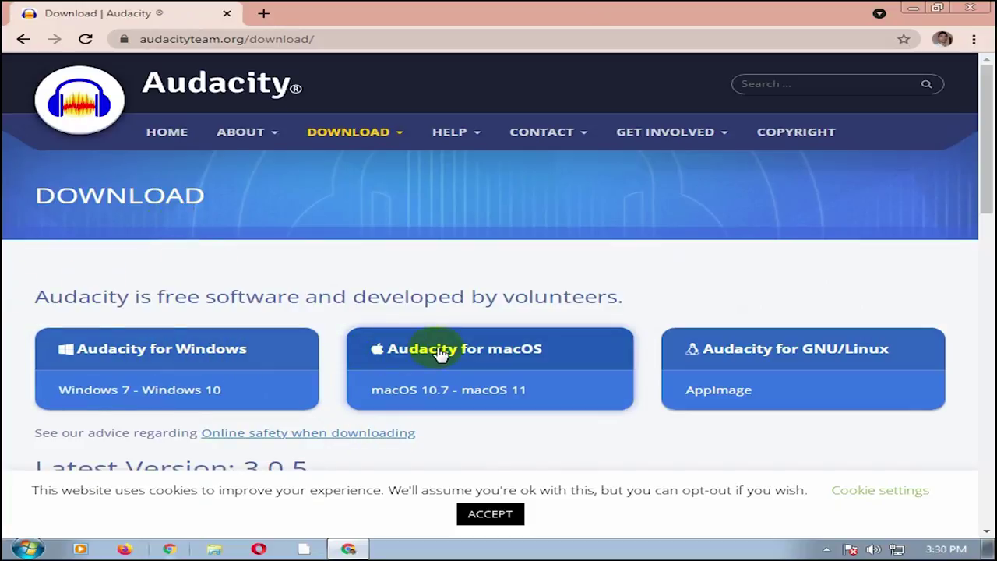
# Download the Windows version of Audacity and show the downloaded installer in its folder.
pyautogui.click(188, 364)
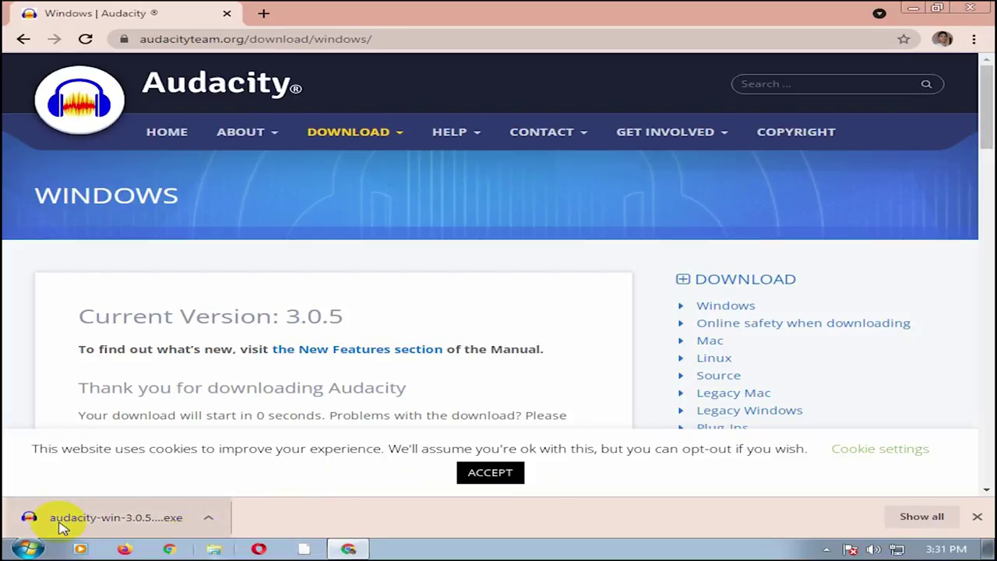
pyautogui.click(210, 520)
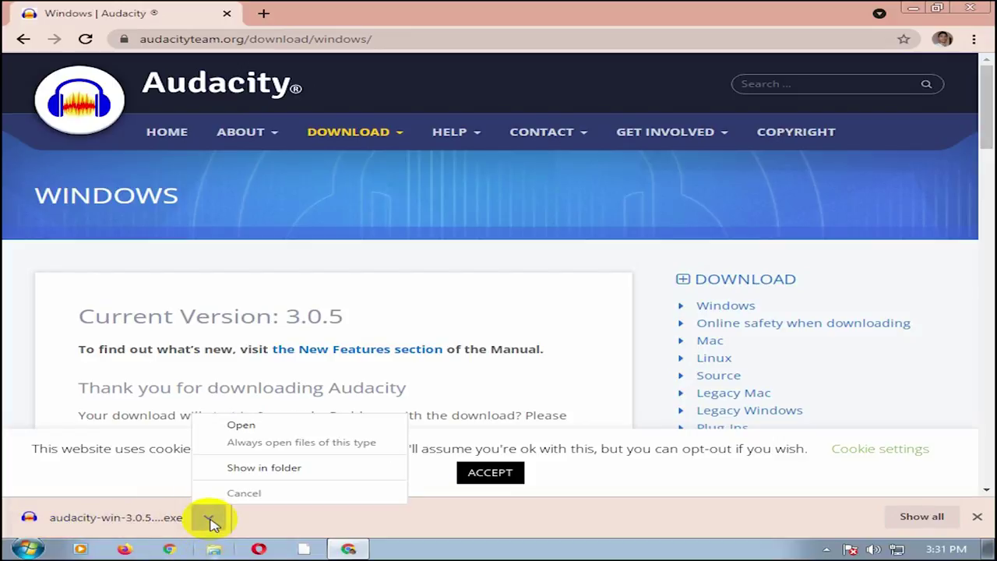
pyautogui.click(249, 468)
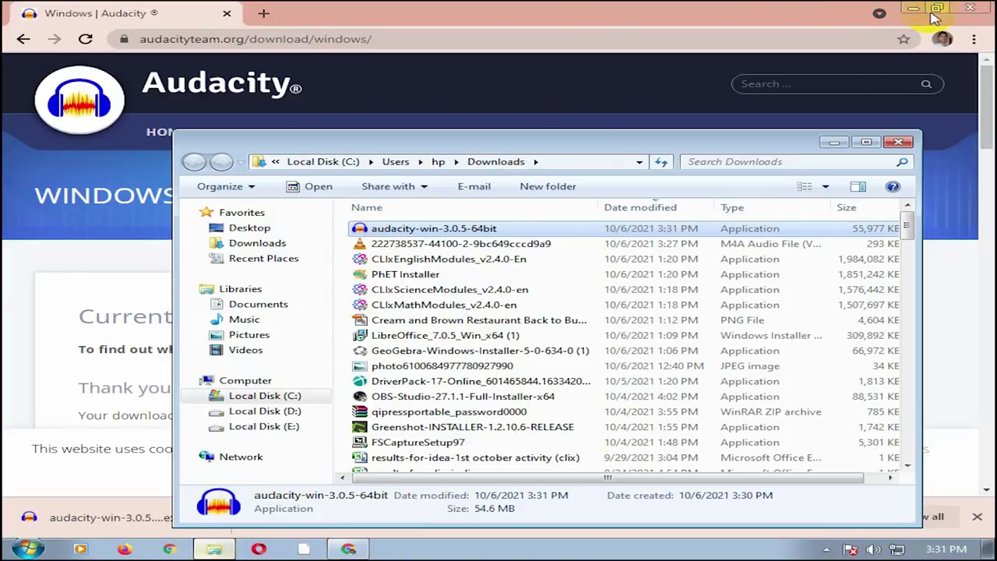
# Run the audacity-win-3.0.5-64bit installer with English as the setup language.
pyautogui.doubleClick(393, 234)
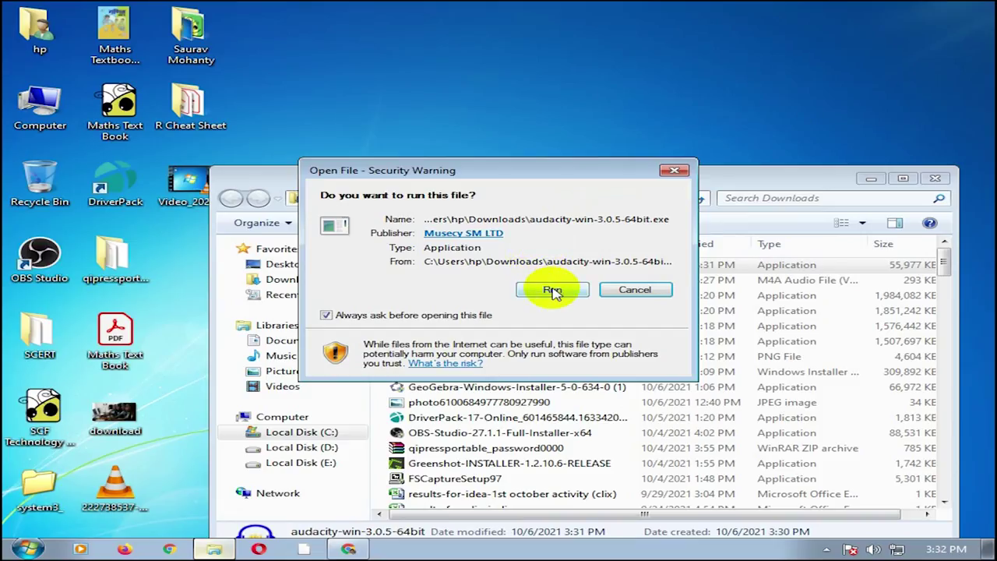
pyautogui.click(553, 286)
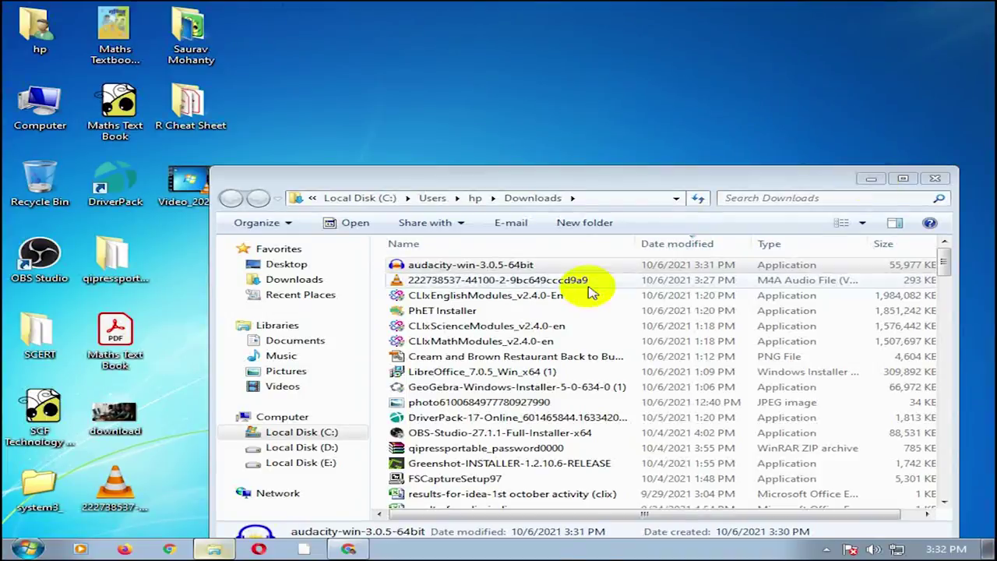
pyautogui.click(870, 179)
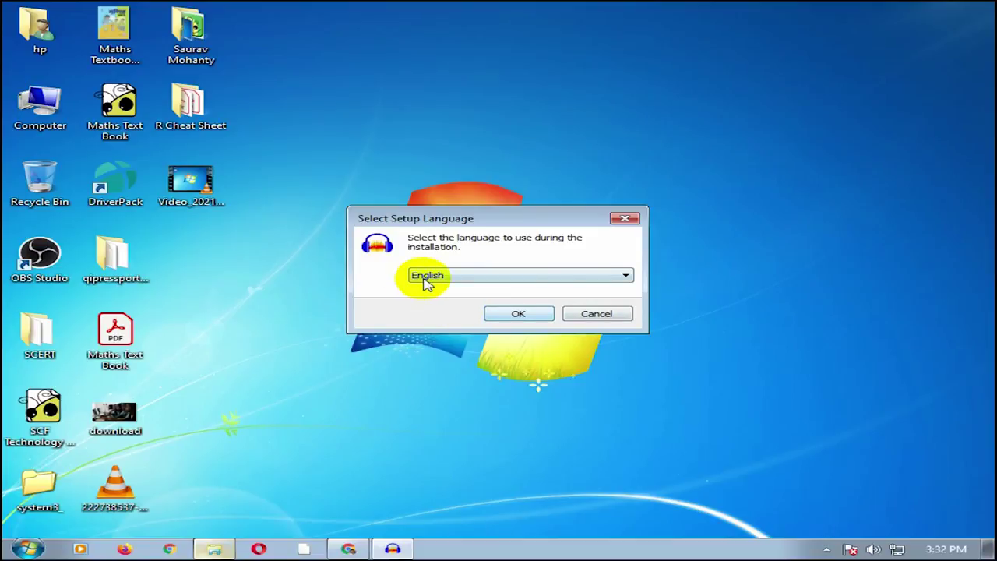
pyautogui.click(518, 315)
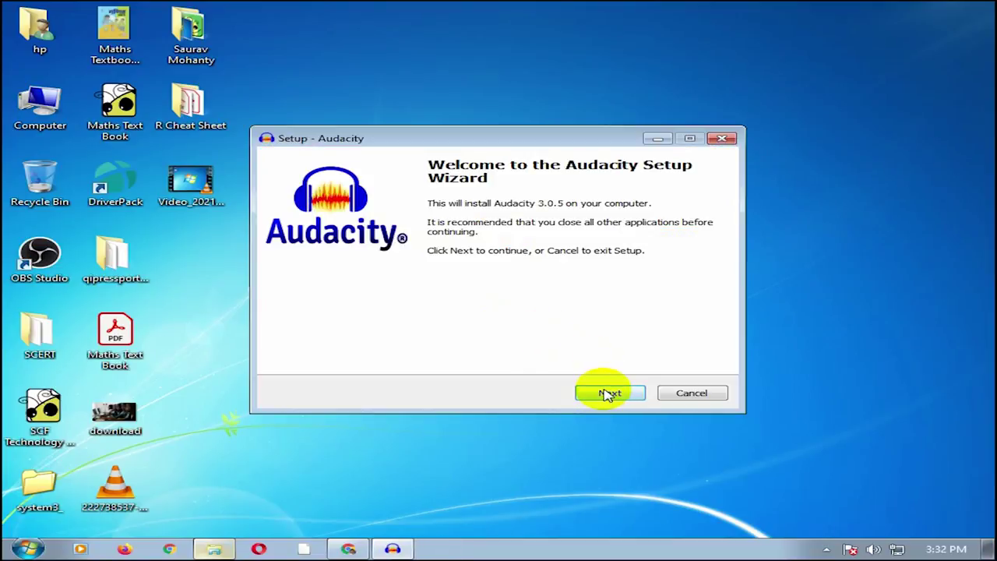
# Install Audacity into C:\Program Files\Audacity with a desktop shortcut.
pyautogui.click(607, 394)
pyautogui.click(610, 395)
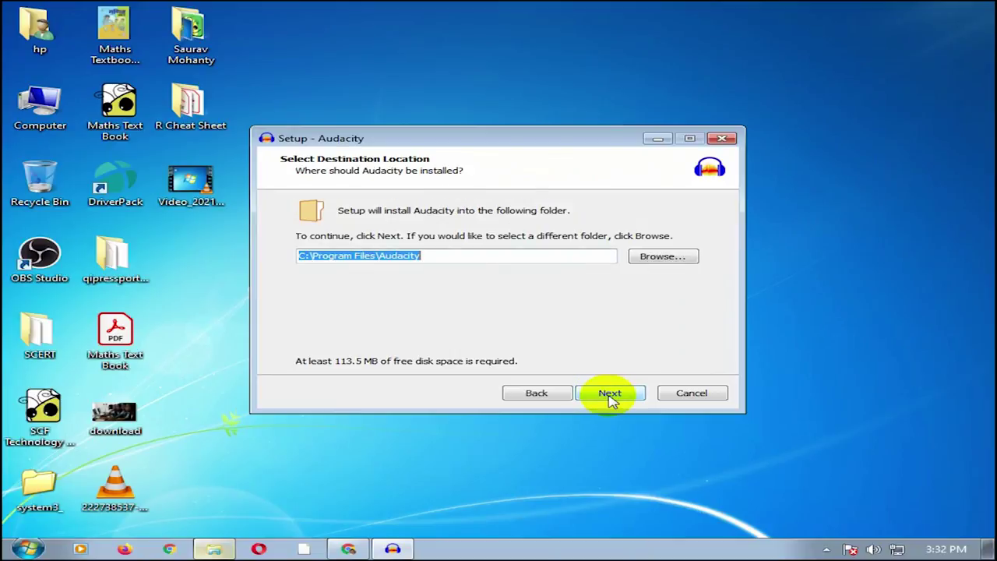
pyautogui.click(610, 394)
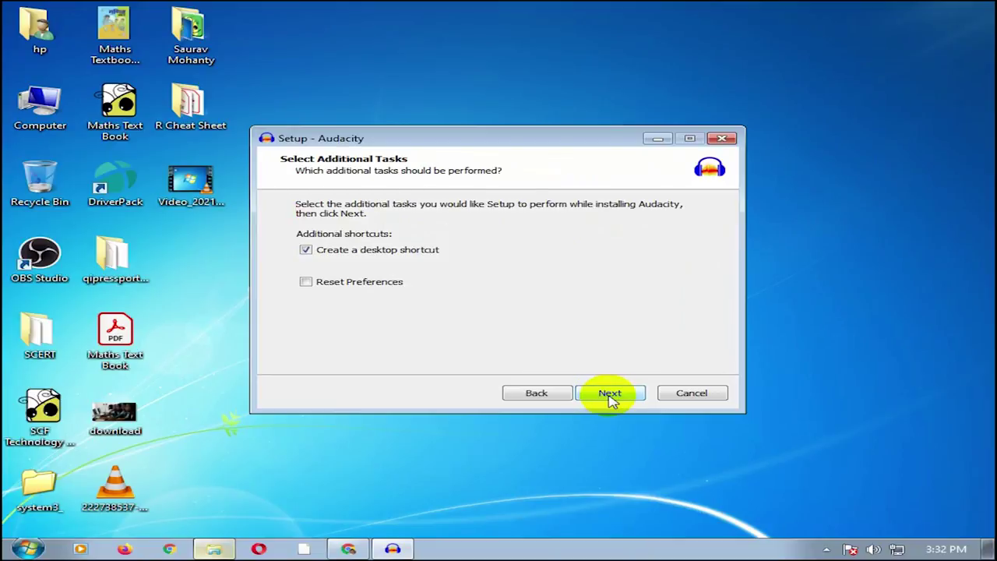
pyautogui.click(610, 394)
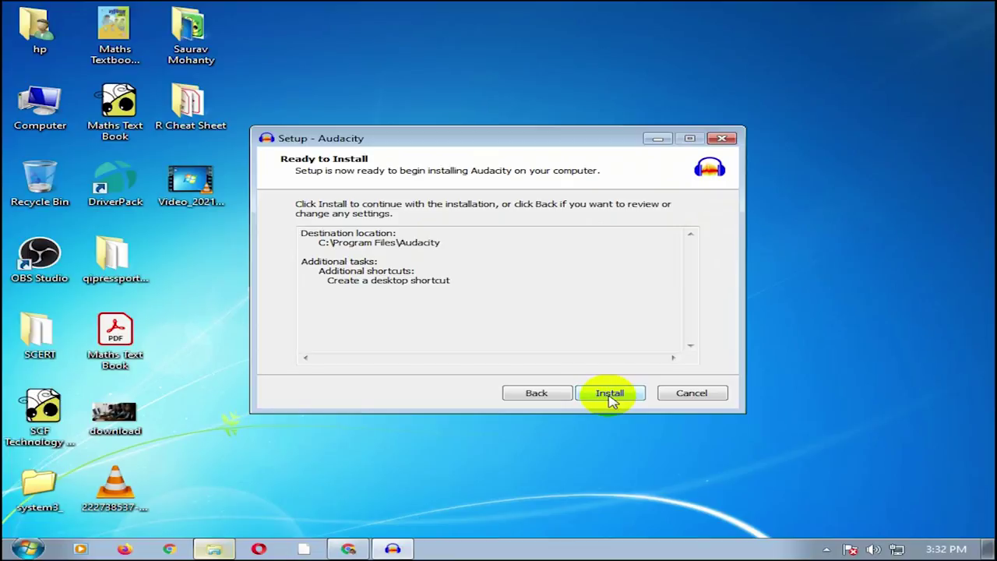
pyautogui.click(610, 393)
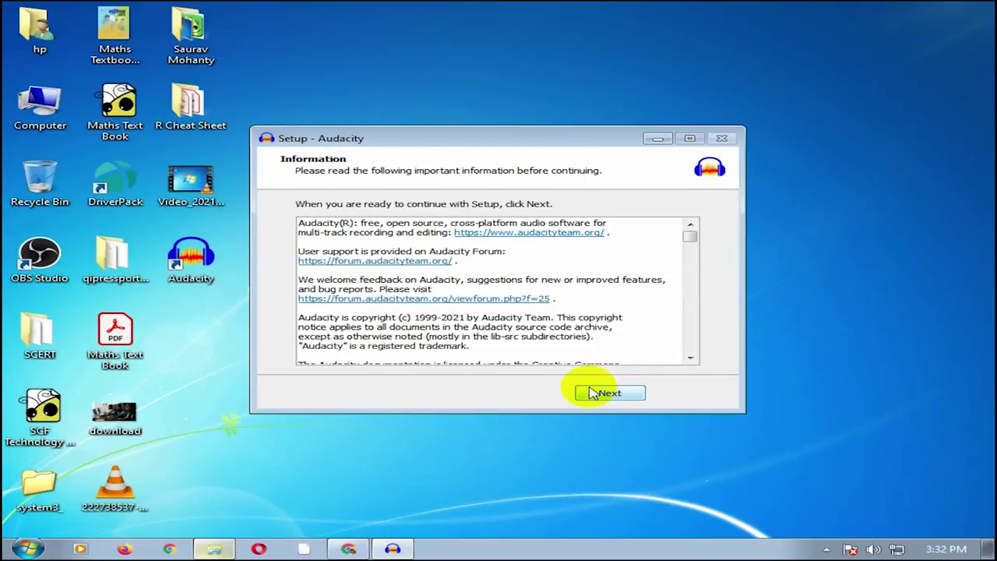
# Finish the setup wizard with Audacity set to launch and dismiss the app update notice.
pyautogui.click(601, 394)
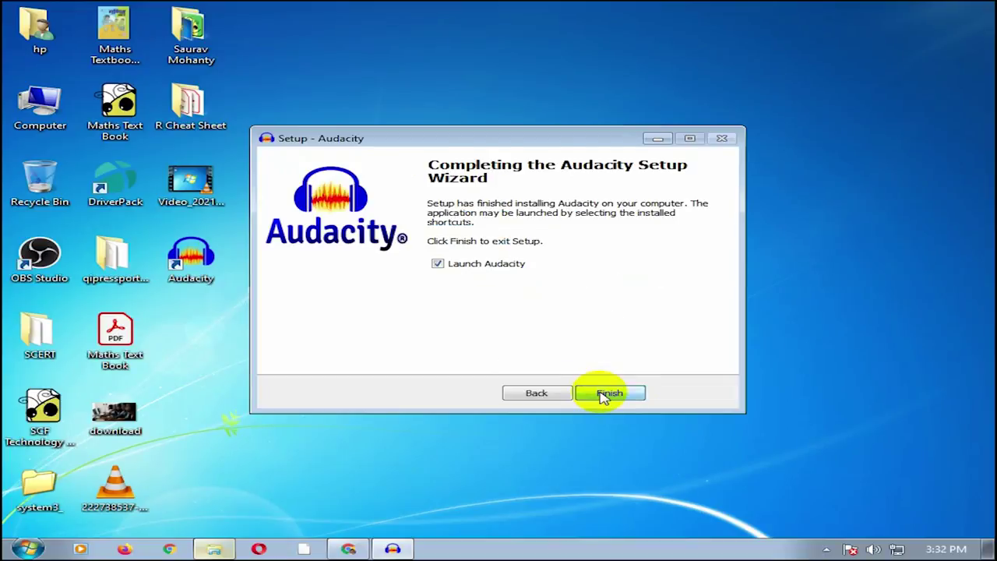
pyautogui.click(609, 393)
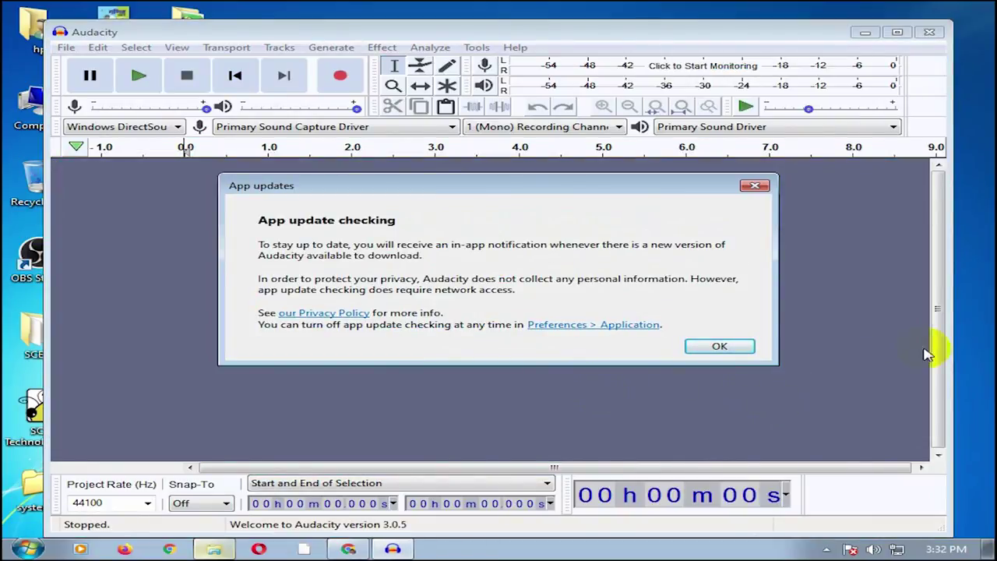
pyautogui.click(736, 345)
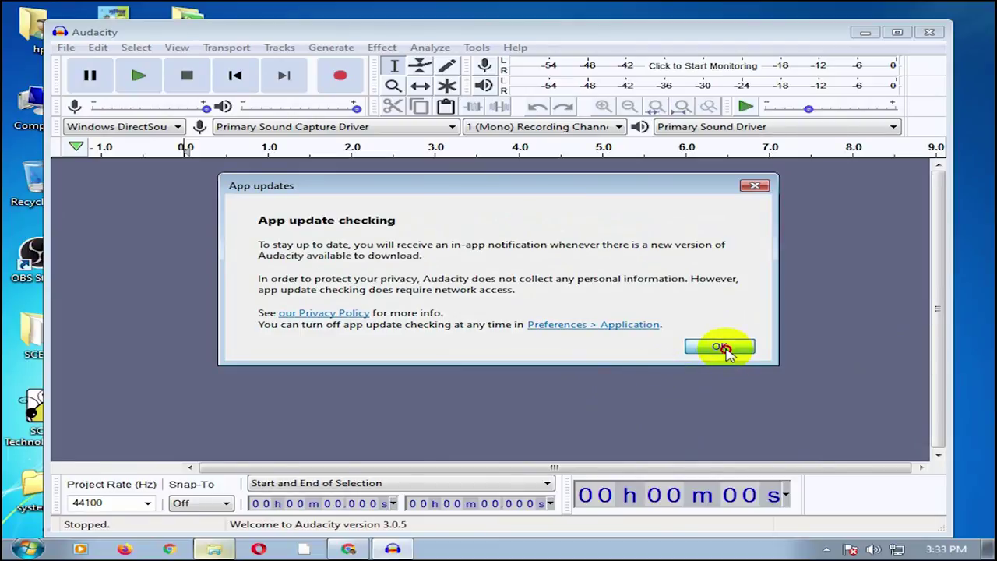
pyautogui.click(727, 350)
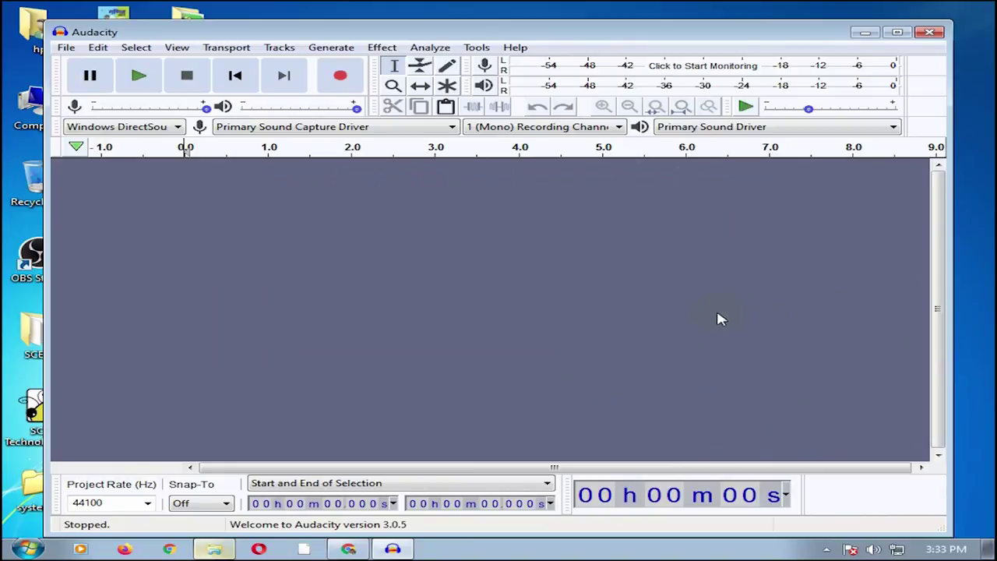
# Maximize the Audacity window and record an audio track about 11 seconds long.
pyautogui.click(897, 35)
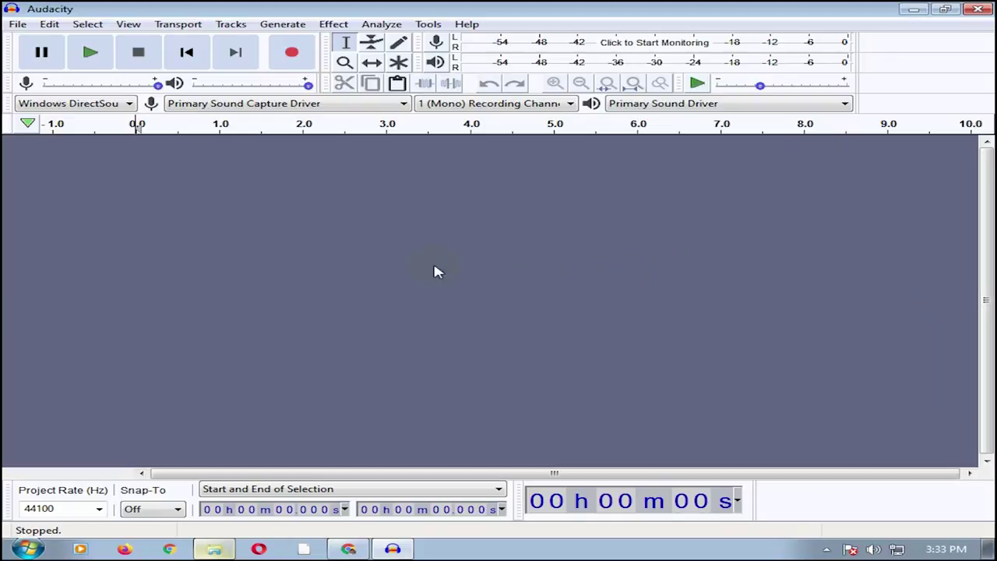
pyautogui.click(293, 55)
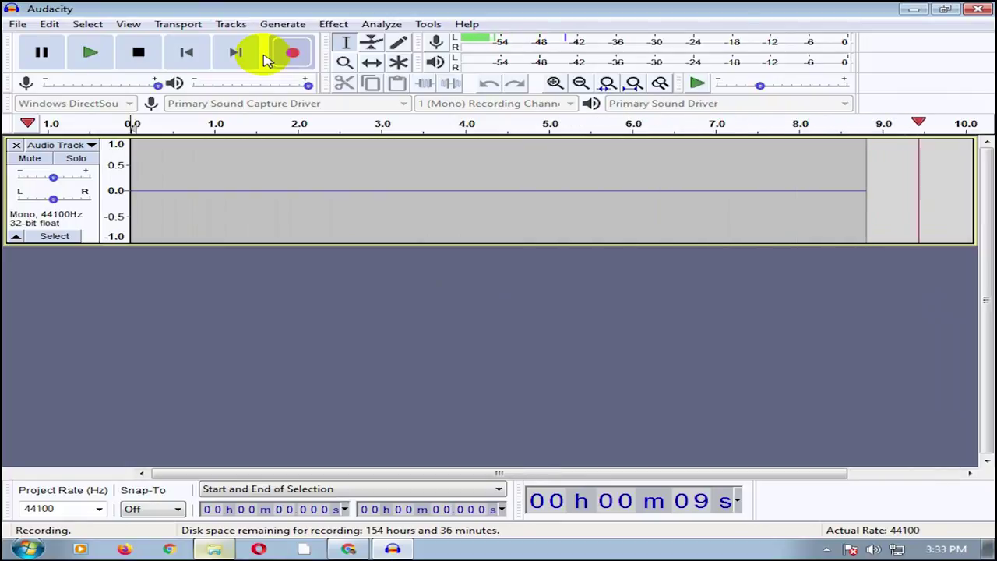
pyautogui.click(139, 54)
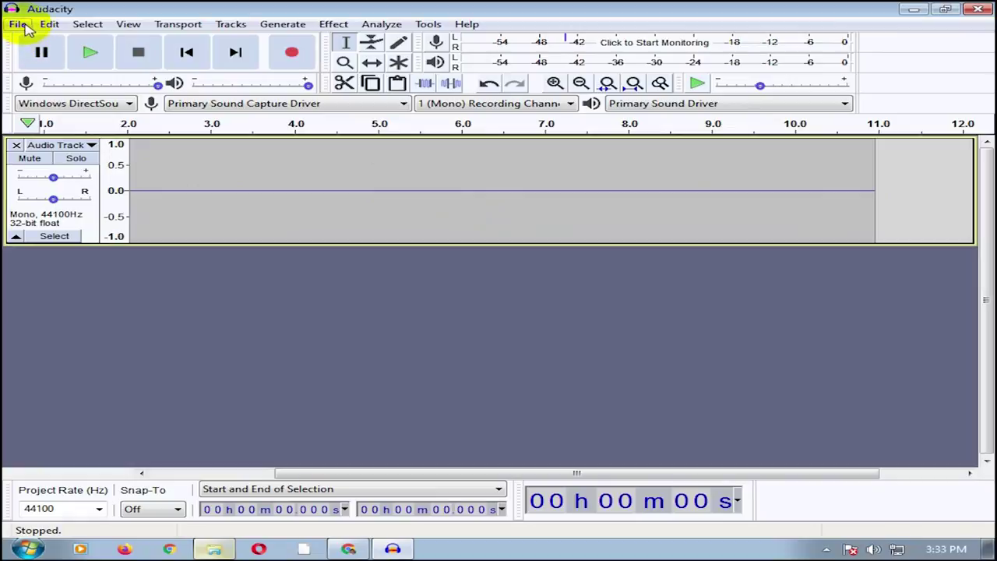
# Delete the section of the recorded track between about 3.0 and 4.9 seconds.
pyautogui.click(269, 196)
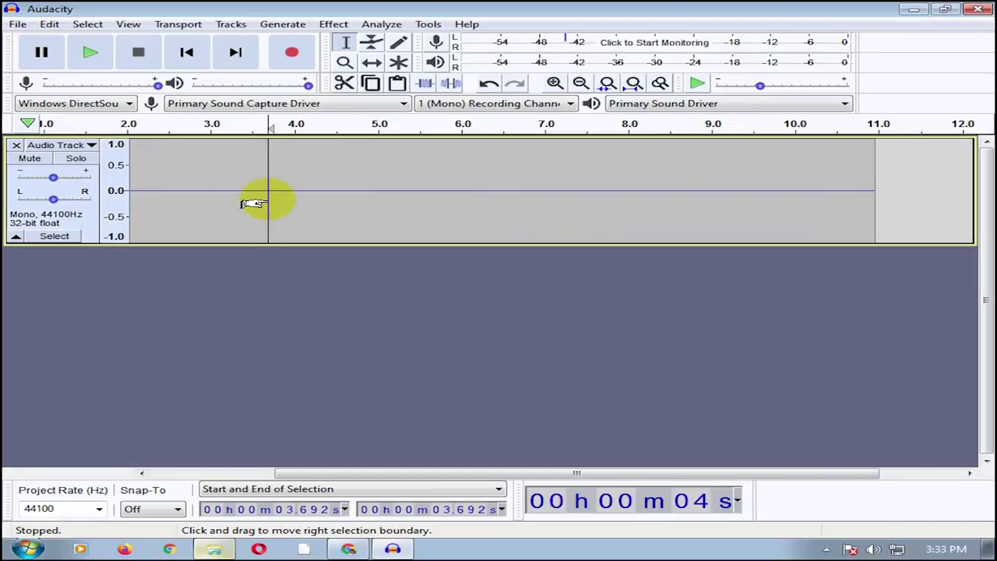
pyautogui.moveTo(269, 195); pyautogui.dragTo(211, 202)
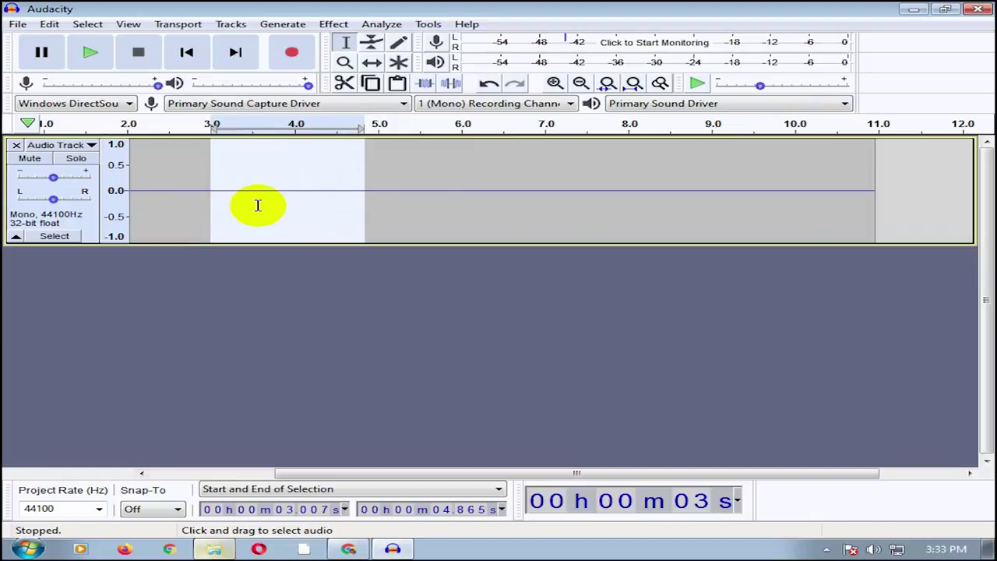
pyautogui.press('Delete')
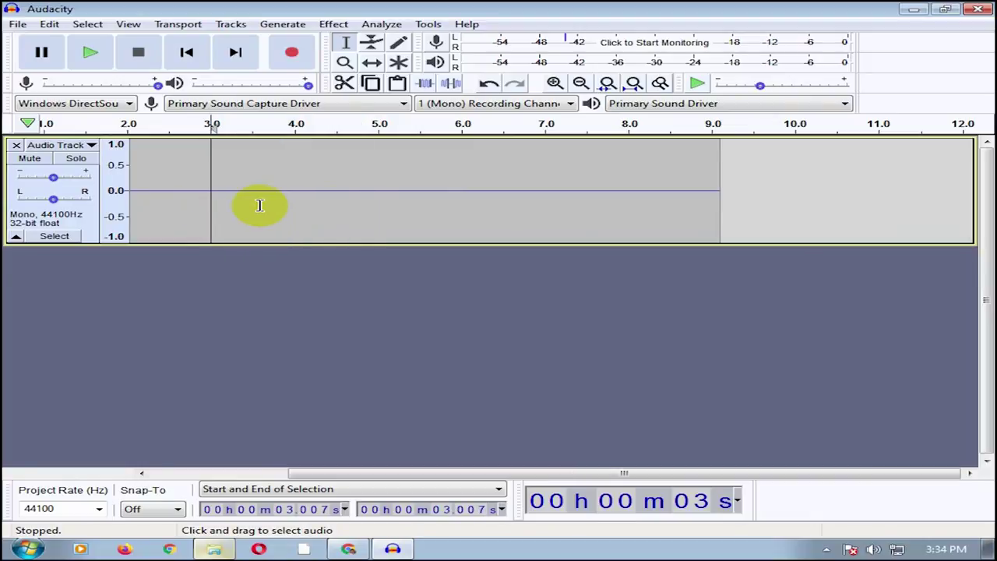
pyautogui.click(397, 187)
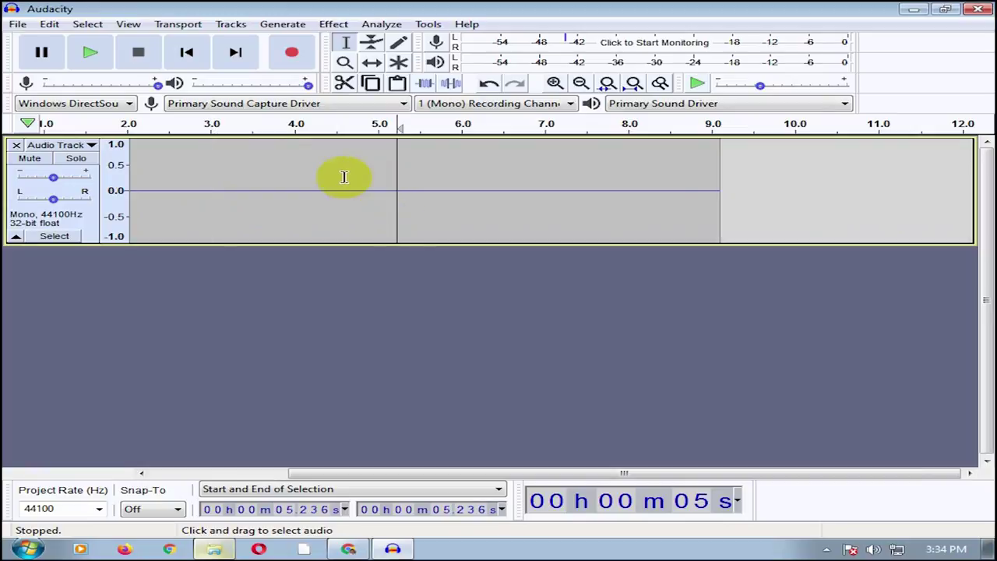
pyautogui.click(339, 178)
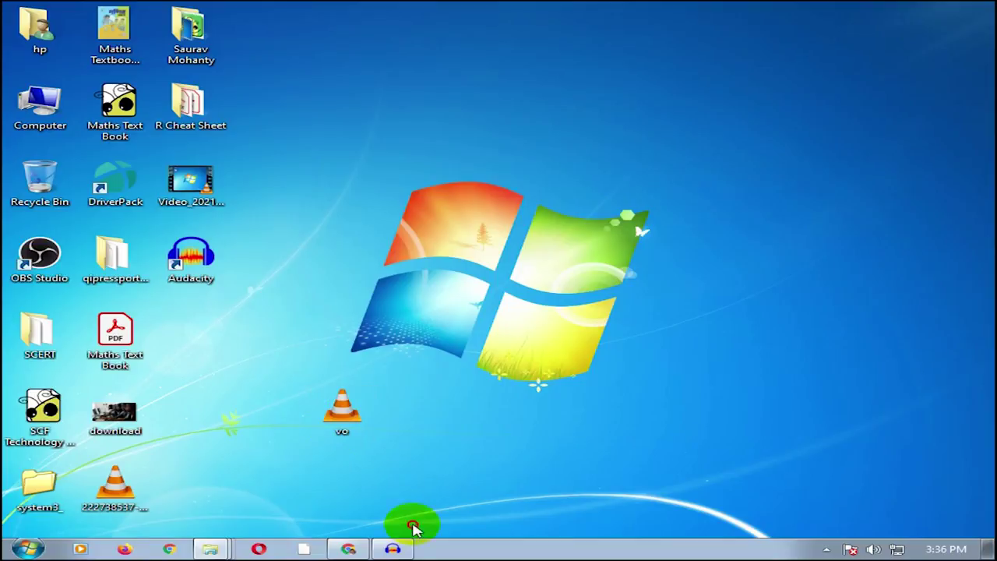
# Switch to Audacity, remove the existing vo track and import the vo MP3 file from the Desktop.
pyautogui.click(393, 545)
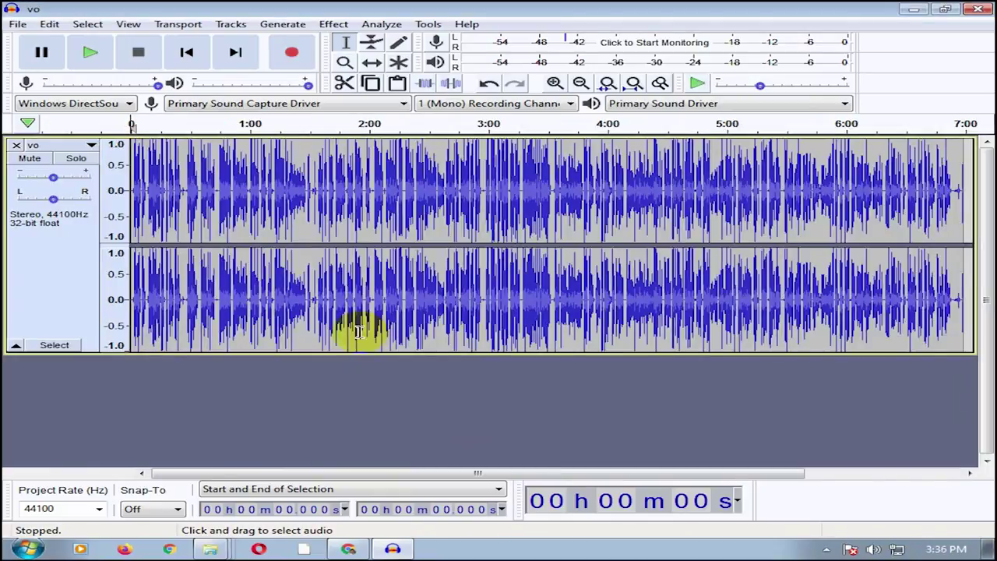
pyautogui.click(15, 145)
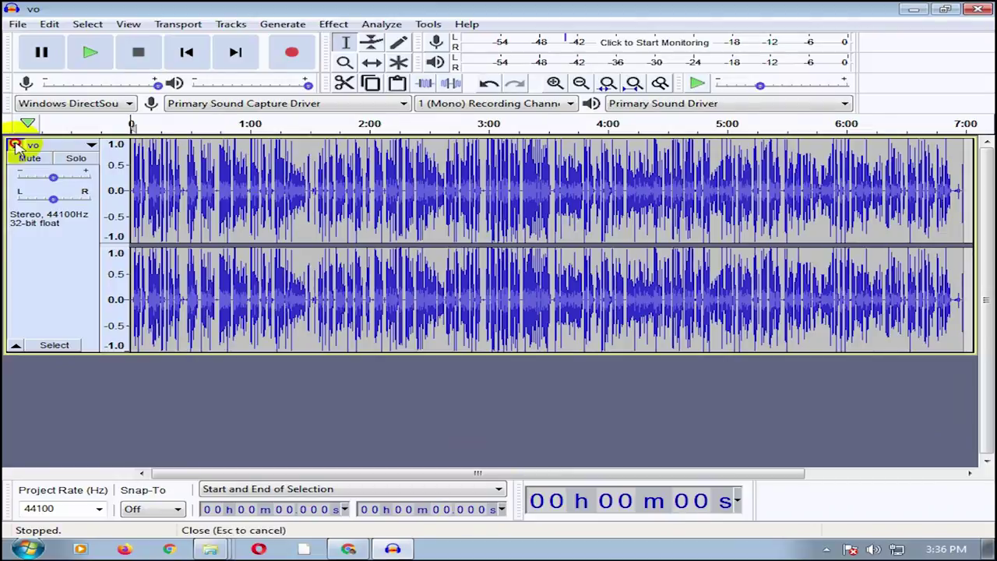
pyautogui.click(18, 25)
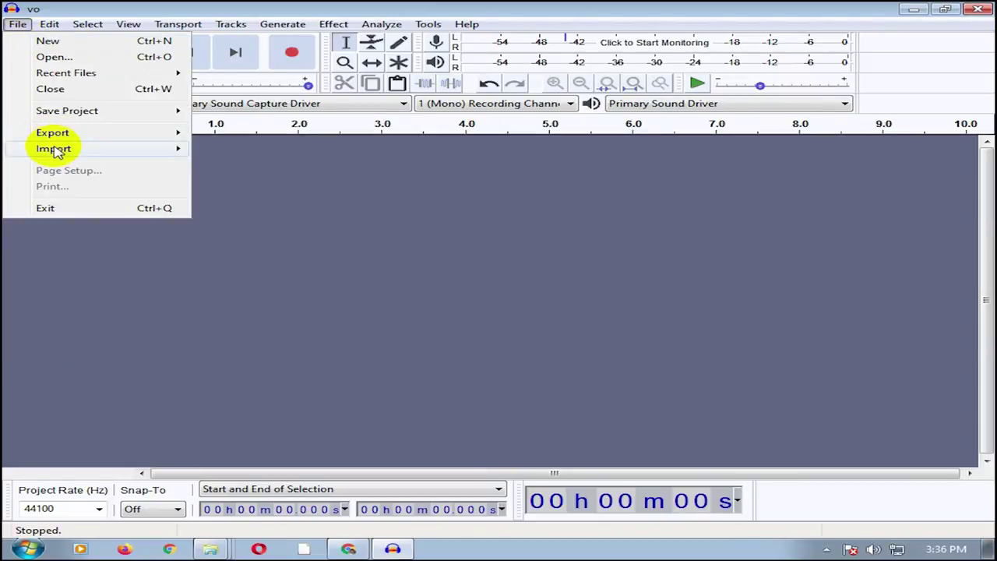
pyautogui.moveTo(45, 148)
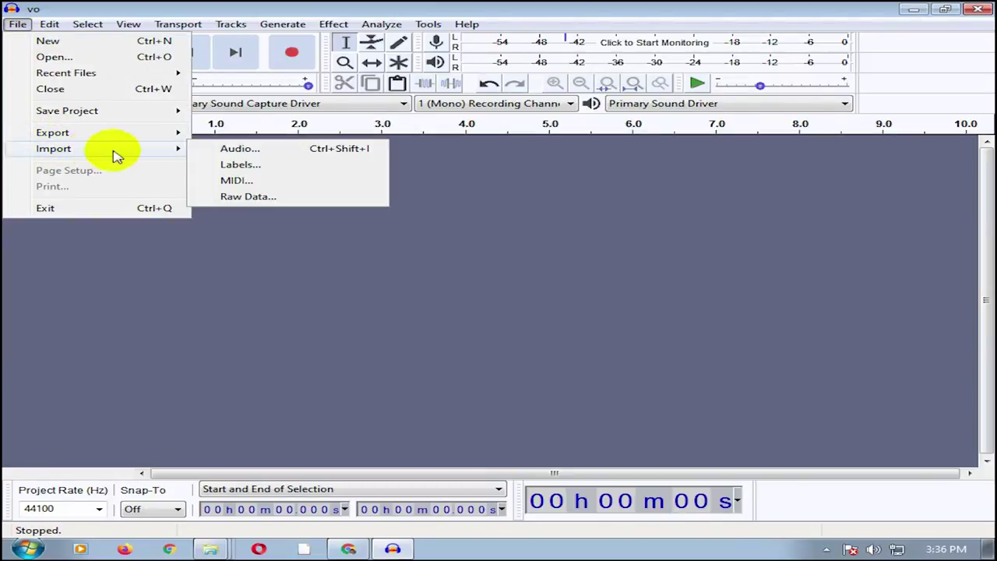
pyautogui.click(246, 150)
pyautogui.moveTo(537, 189); pyautogui.dragTo(527, 257)
pyautogui.moveTo(528, 287); pyautogui.dragTo(532, 374)
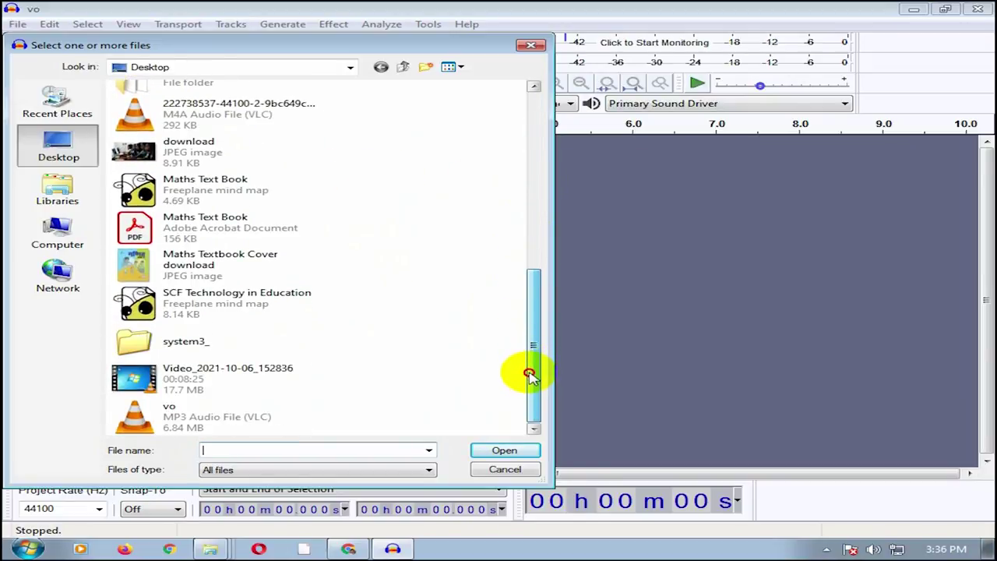
pyautogui.click(187, 415)
pyautogui.click(502, 451)
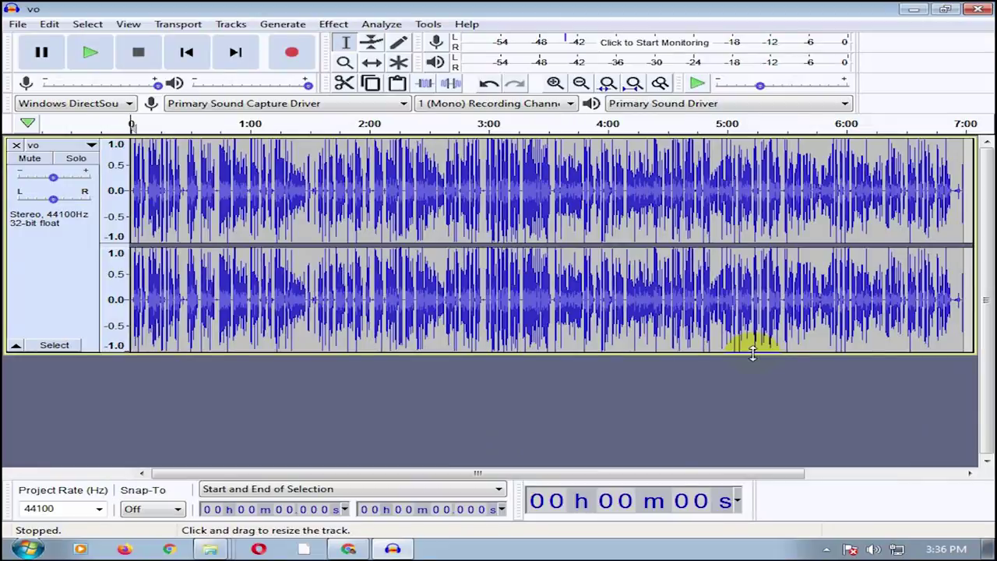
# Play the vo track from its beginning and examine the waveform of roughly its first 25 seconds.
pyautogui.click(486, 242)
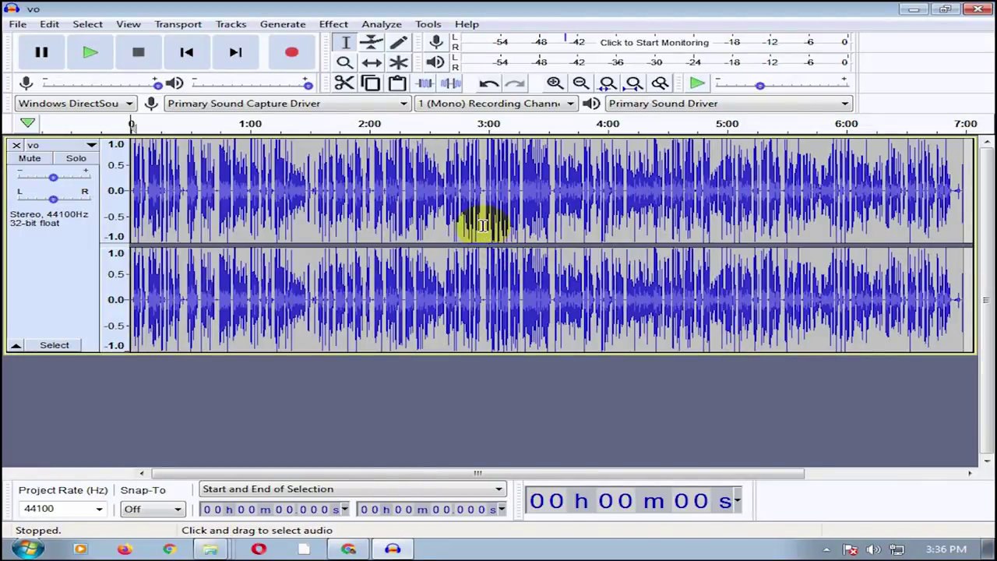
pyautogui.click(483, 227)
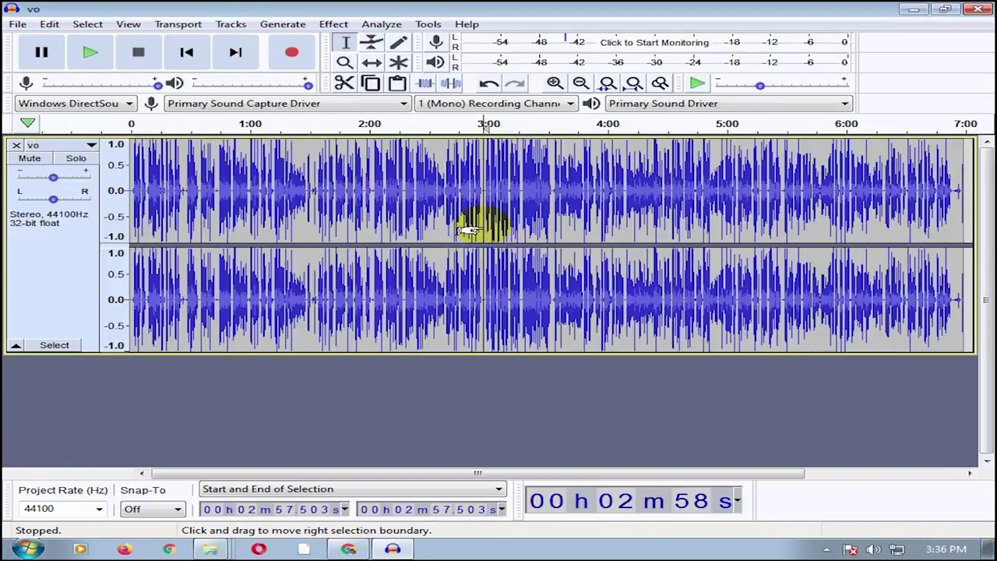
pyautogui.moveTo(144, 222); pyautogui.dragTo(115, 227)
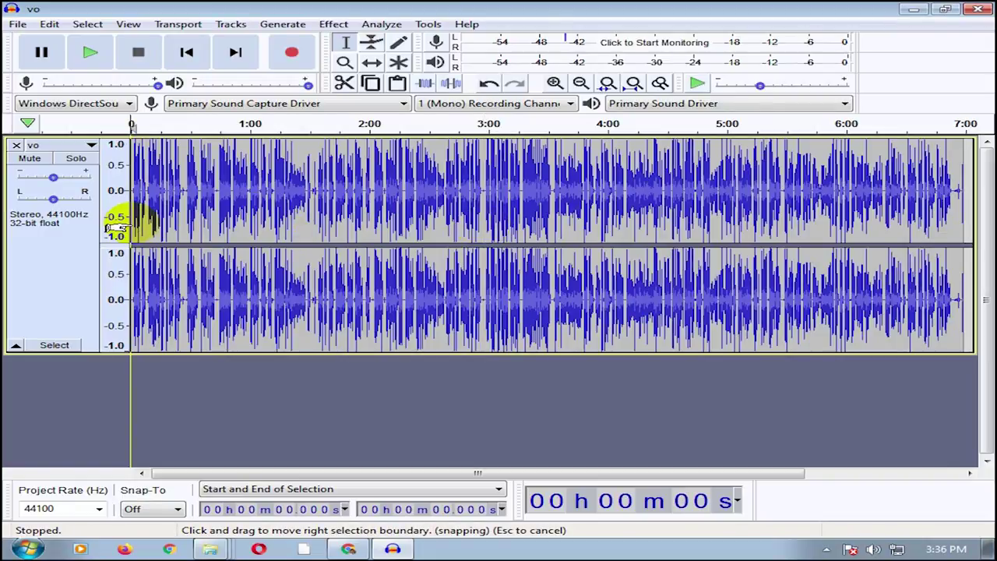
pyautogui.press('space')
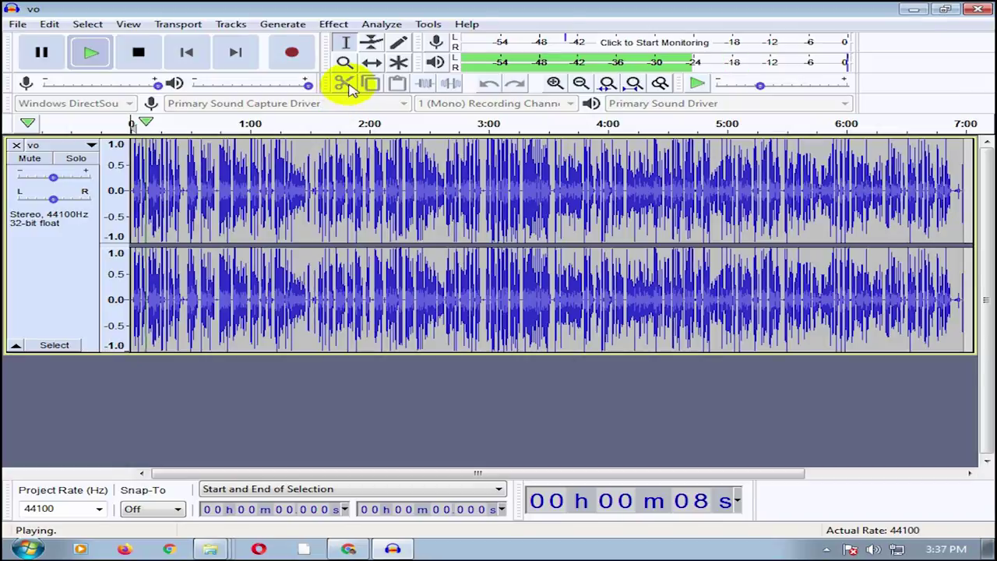
pyautogui.click(554, 84)
pyautogui.click(554, 84)
pyautogui.click(554, 84)
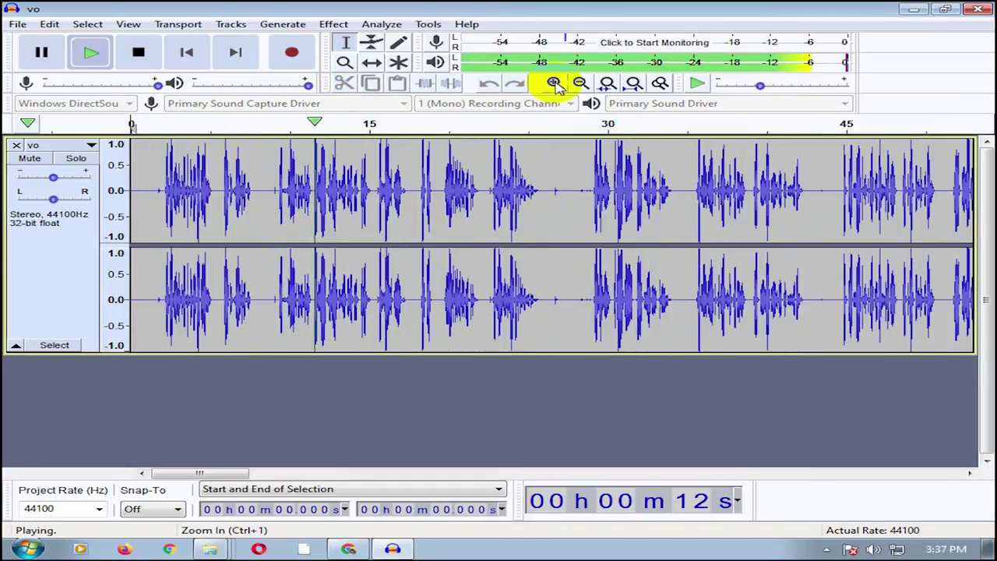
pyautogui.click(554, 84)
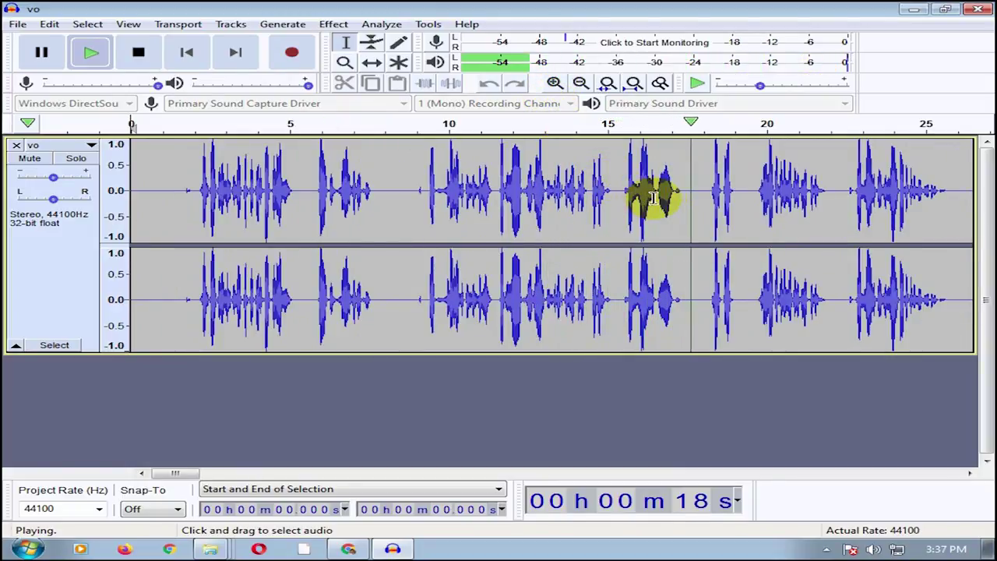
# Stop playback and cut the section of the vo track between about 18.0 and 19.1 seconds.
pyautogui.press('space')
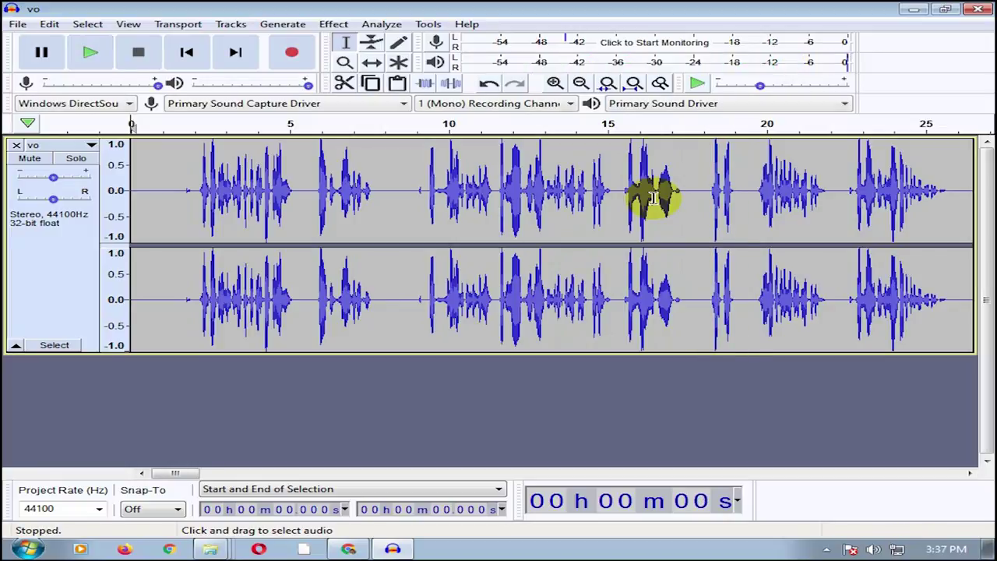
pyautogui.moveTo(739, 203); pyautogui.dragTo(704, 211)
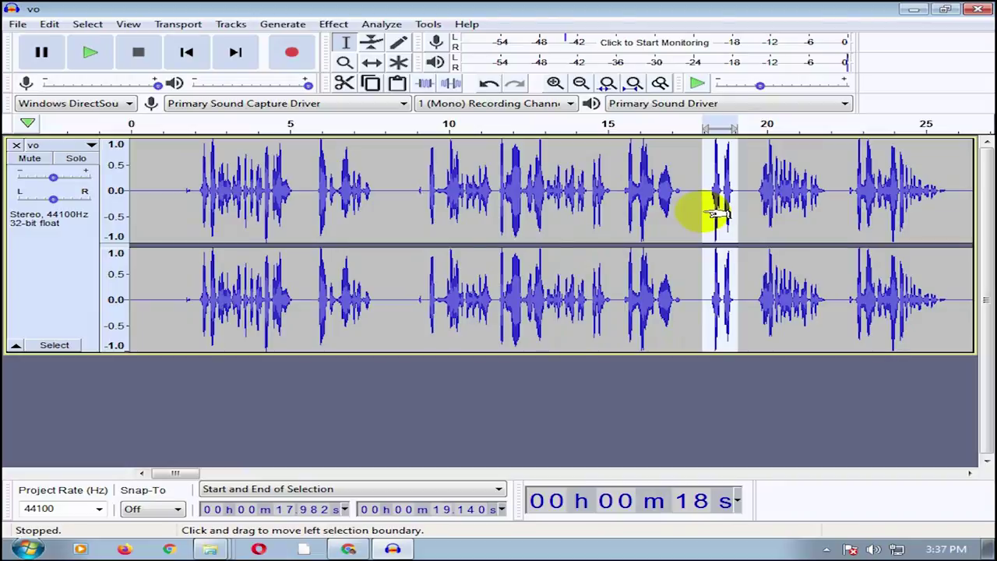
pyautogui.click(343, 84)
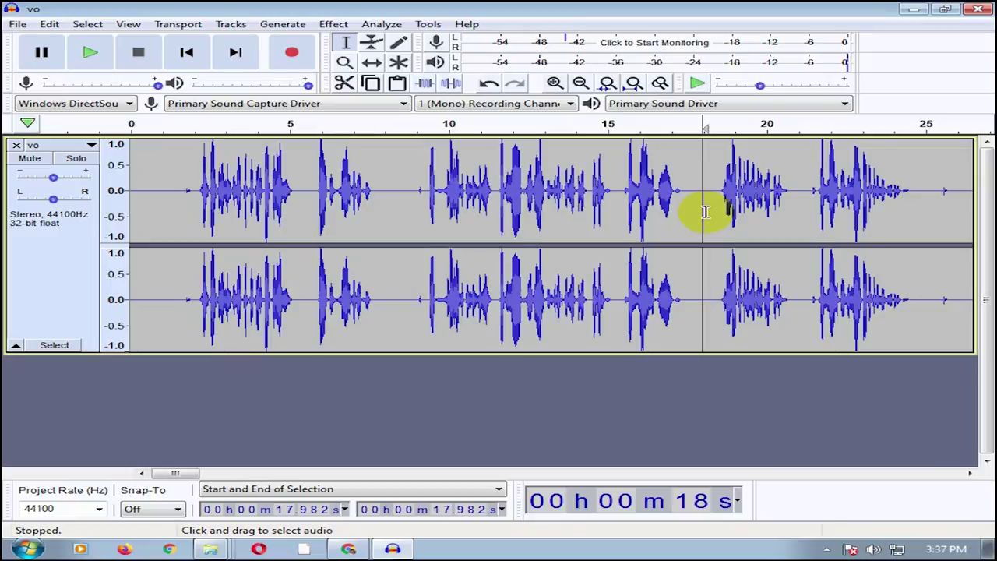
# Cut the first part of the vo track, from its start to about 3 min 30 s.
pyautogui.click(580, 83)
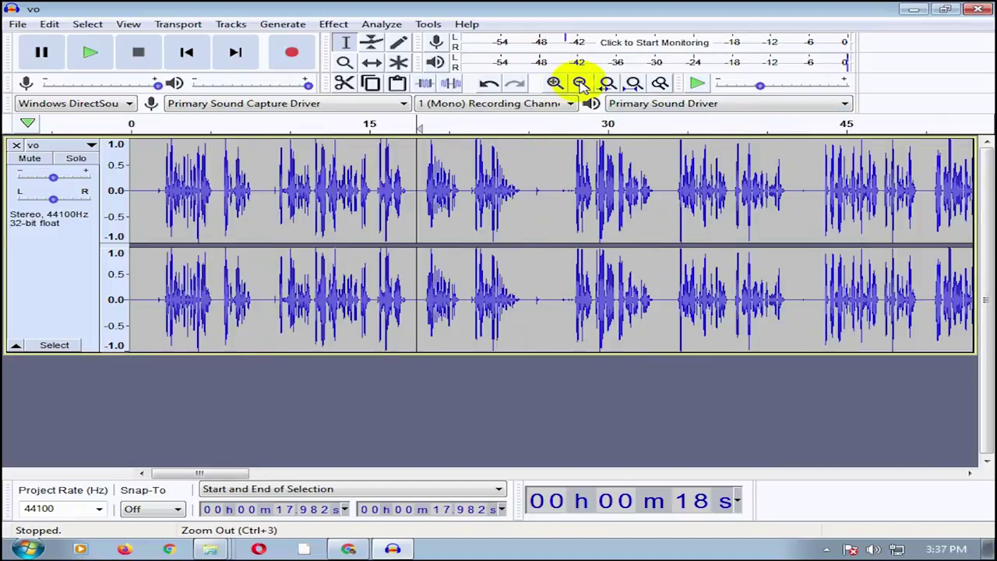
pyautogui.click(580, 84)
pyautogui.click(580, 83)
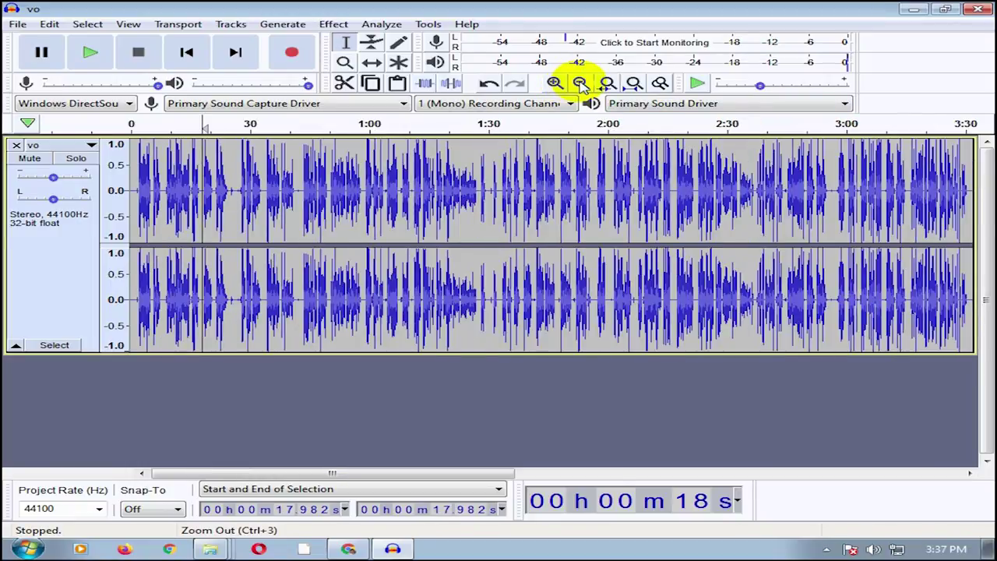
pyautogui.click(580, 83)
pyautogui.click(580, 83)
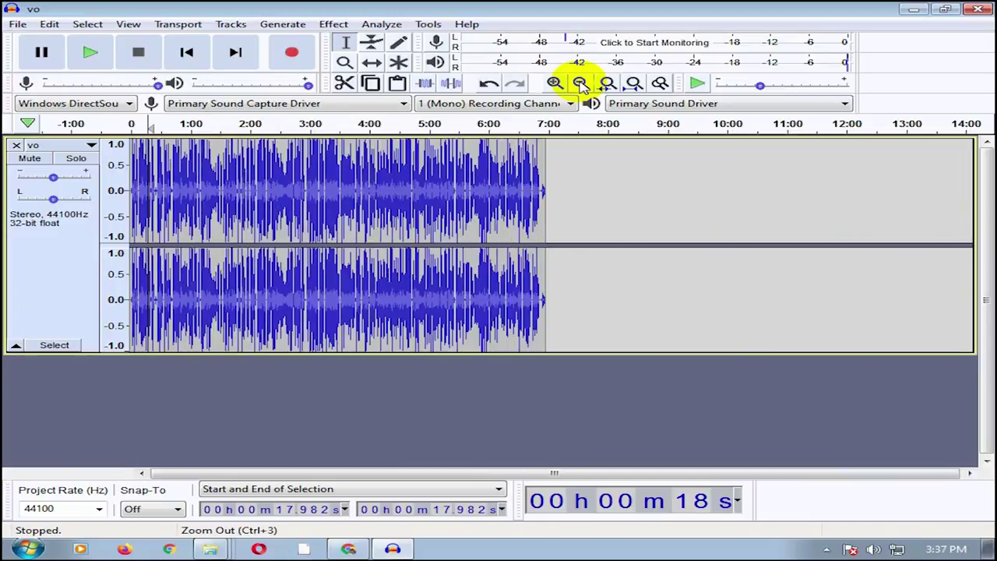
pyautogui.click(341, 232)
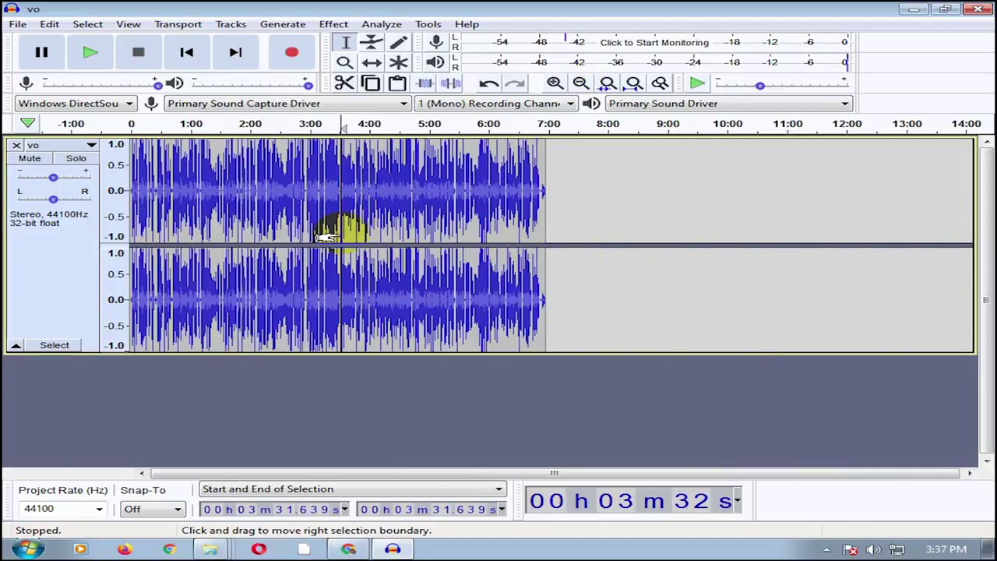
pyautogui.click(554, 83)
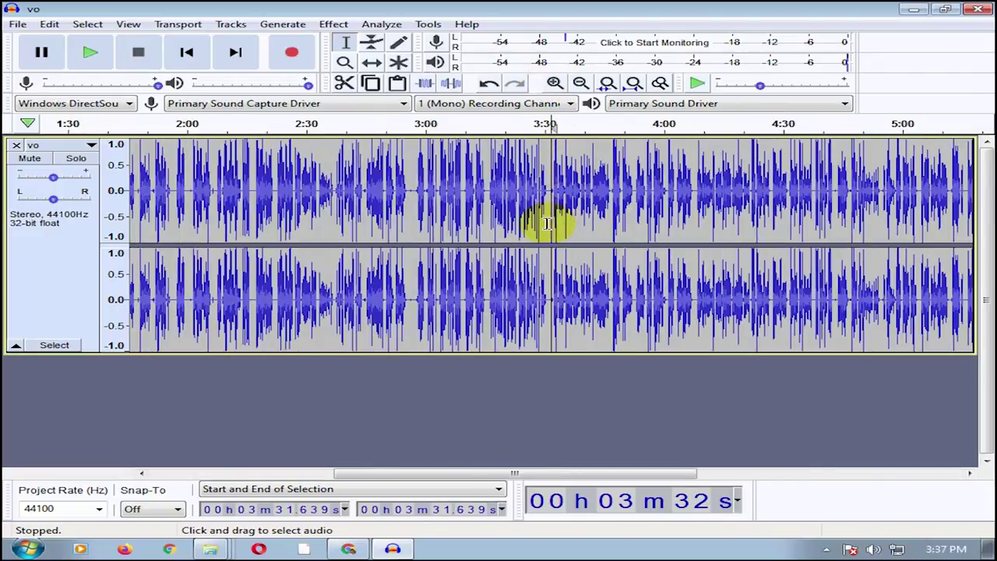
pyautogui.moveTo(545, 224); pyautogui.dragTo(45, 224)
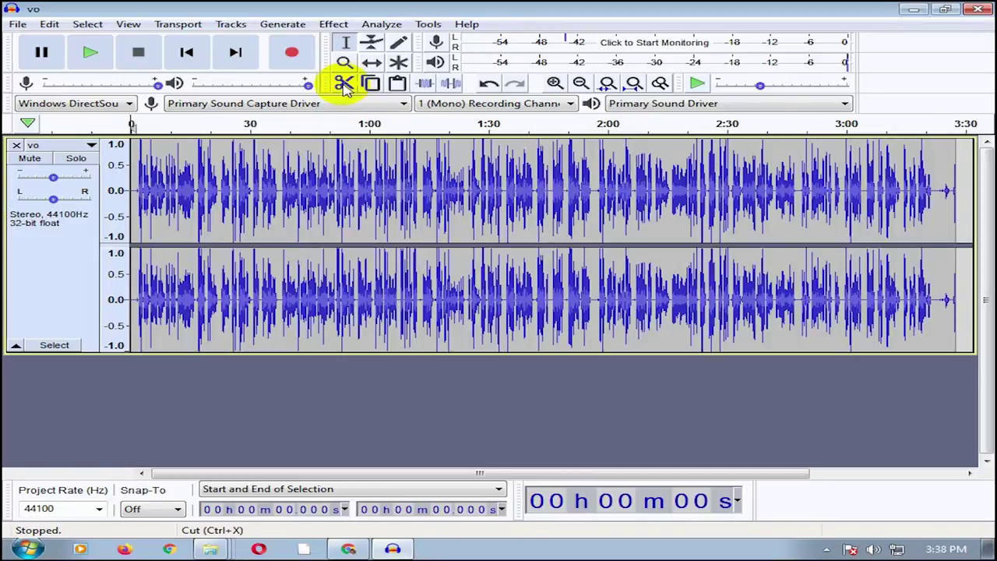
# Create a new project, paste the cut audio into it and place the cursor near the clip's end, at about 3 min 27 s.
pyautogui.click(17, 25)
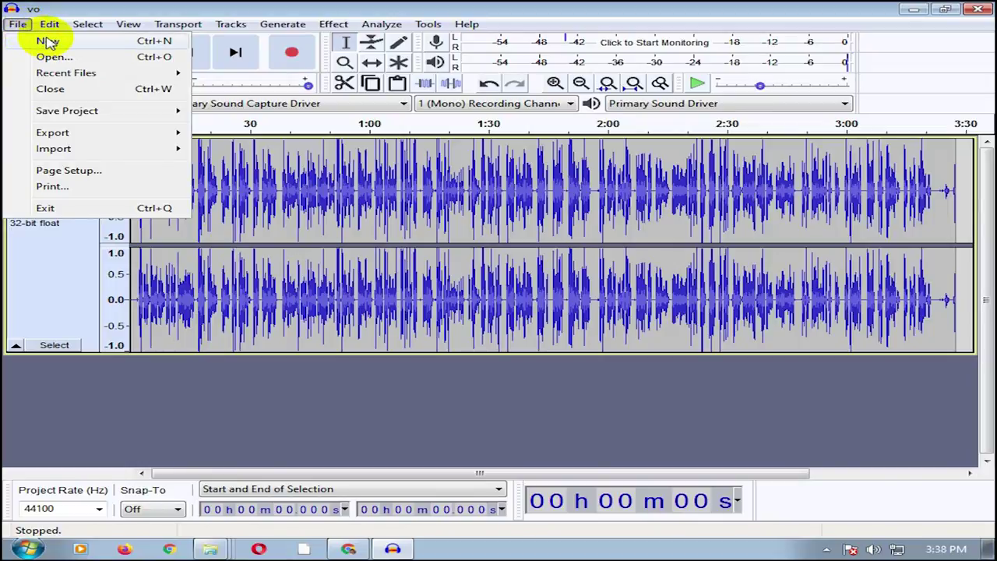
pyautogui.click(47, 40)
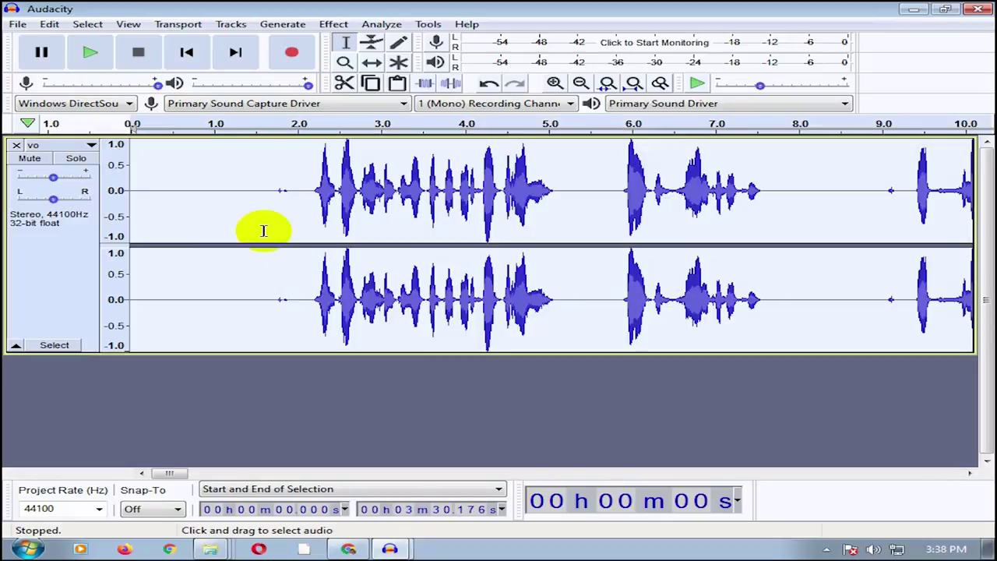
pyautogui.click(309, 258)
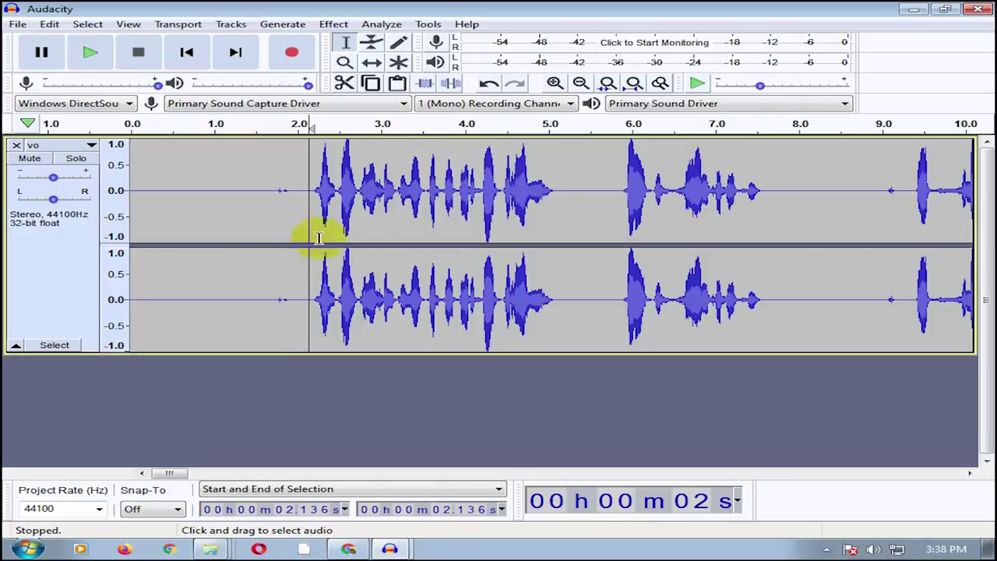
pyautogui.click(580, 84)
pyautogui.click(580, 83)
pyautogui.click(580, 84)
pyautogui.click(580, 84)
pyautogui.click(580, 83)
pyautogui.click(580, 83)
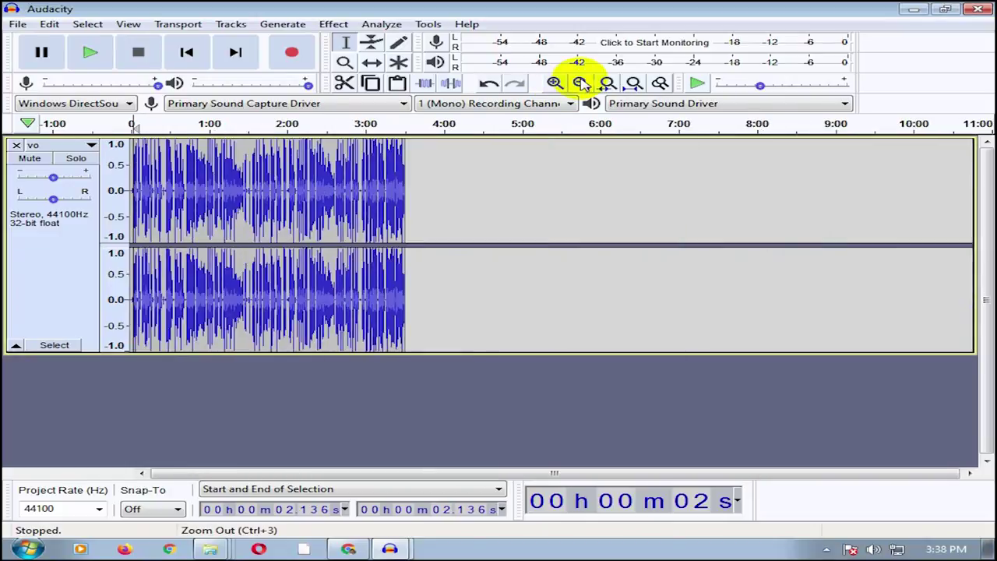
pyautogui.click(397, 141)
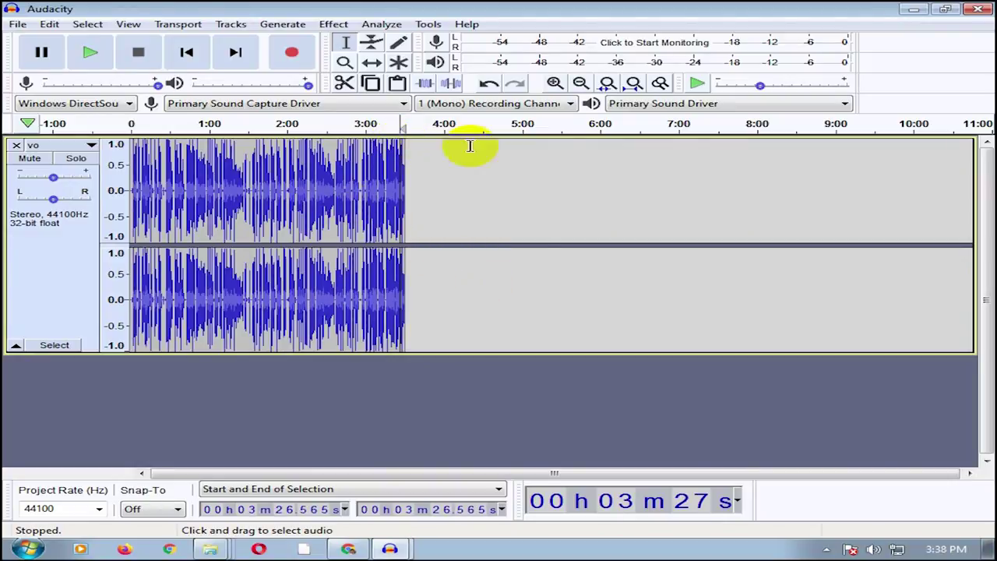
# Return to the vo project and move the cursor to the end of its track.
pyautogui.click(914, 9)
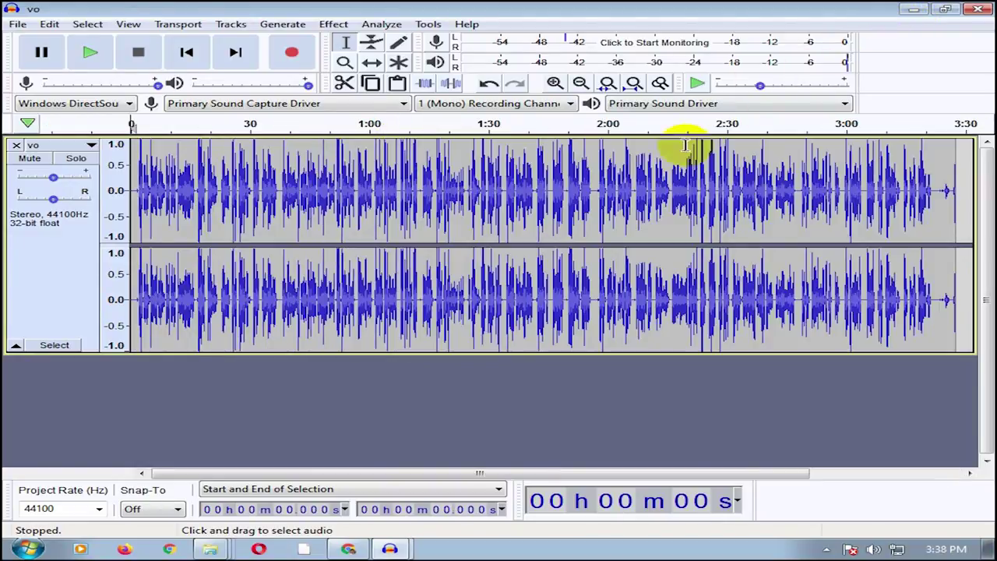
pyautogui.click(580, 83)
pyautogui.click(235, 52)
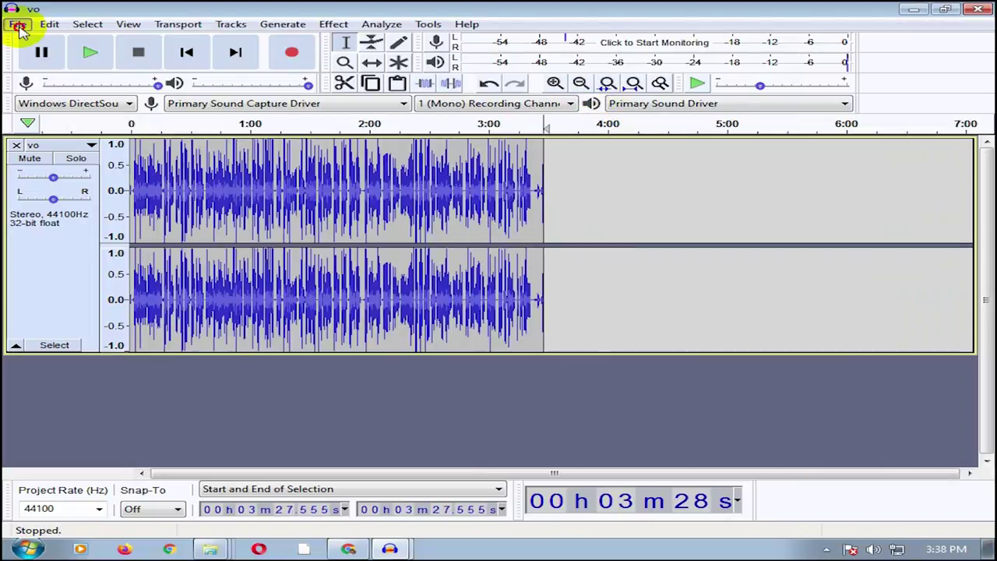
# Export the vo project as an MP3 file named ict in the Audacity folder, leaving the metadata tags empty.
pyautogui.click(19, 26)
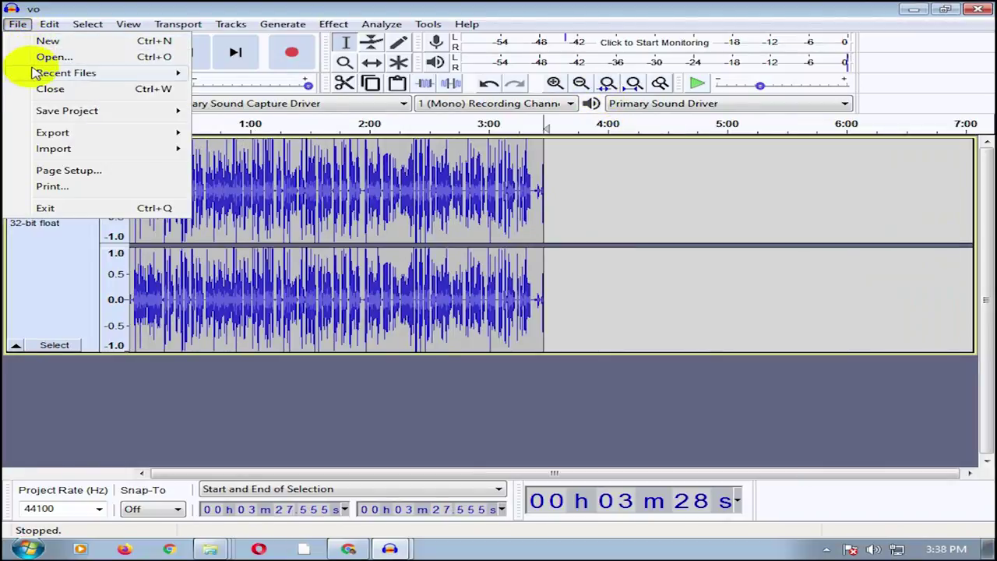
pyautogui.moveTo(53, 136)
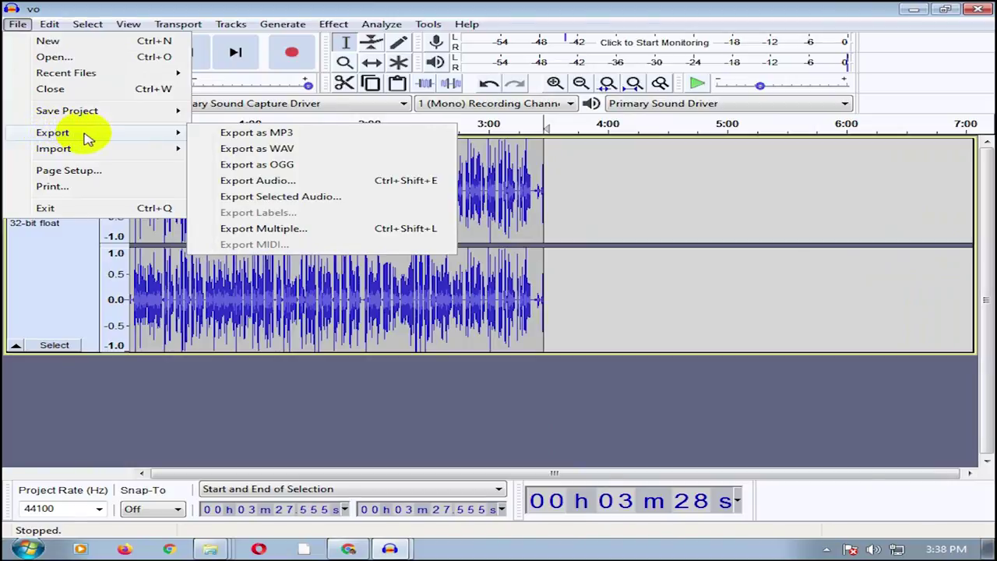
pyautogui.click(248, 139)
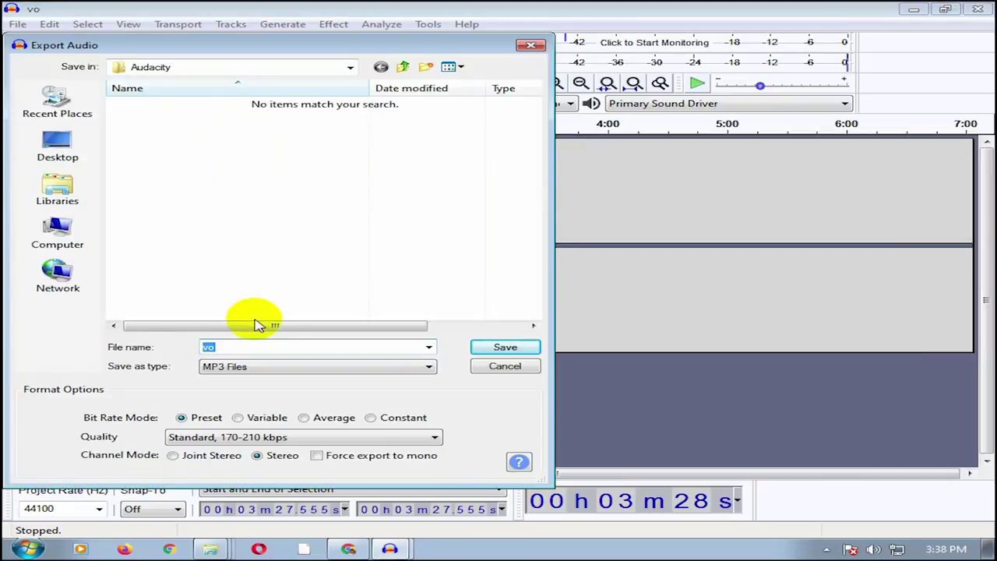
pyautogui.press('BackSpace')
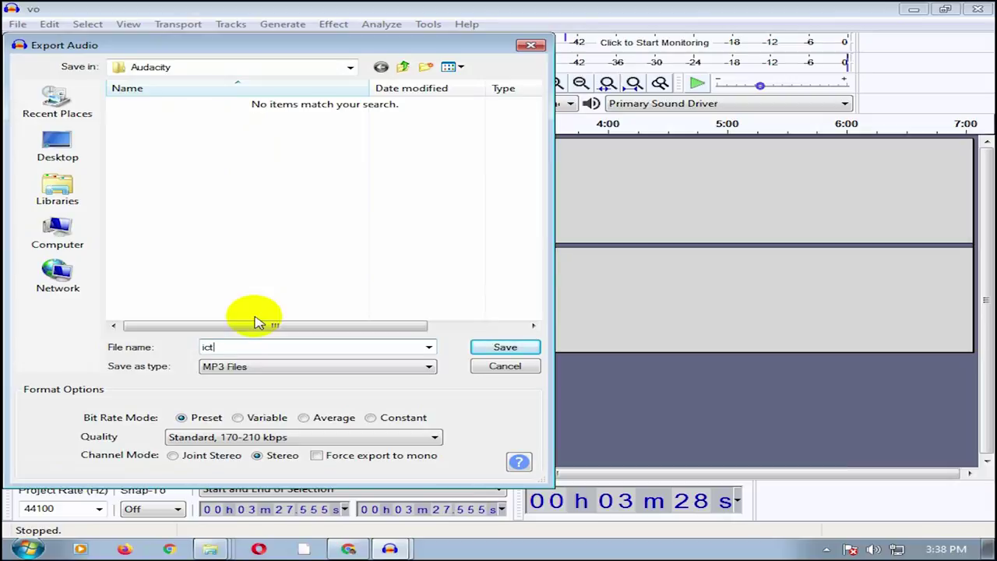
pyautogui.click(492, 351)
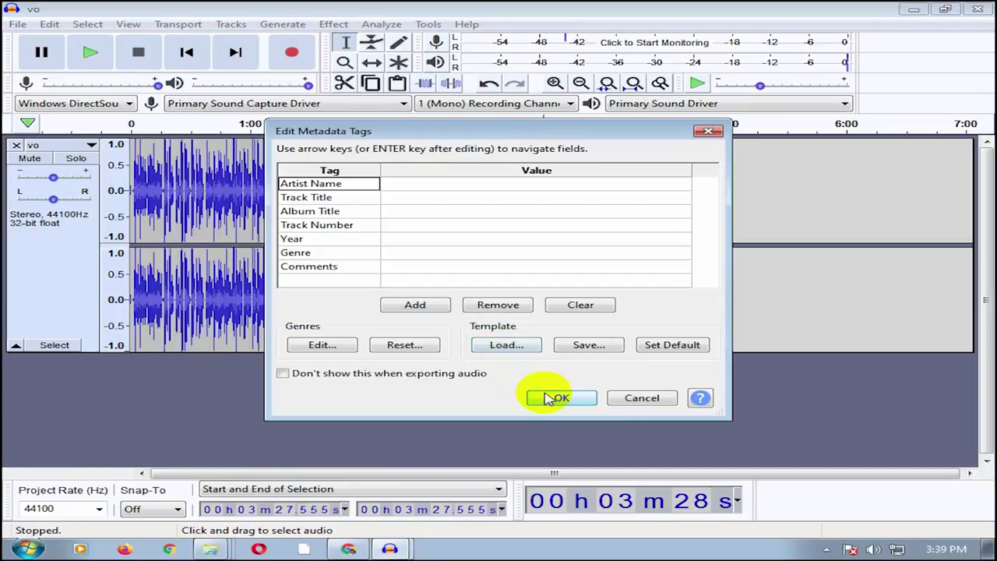
pyautogui.click(553, 398)
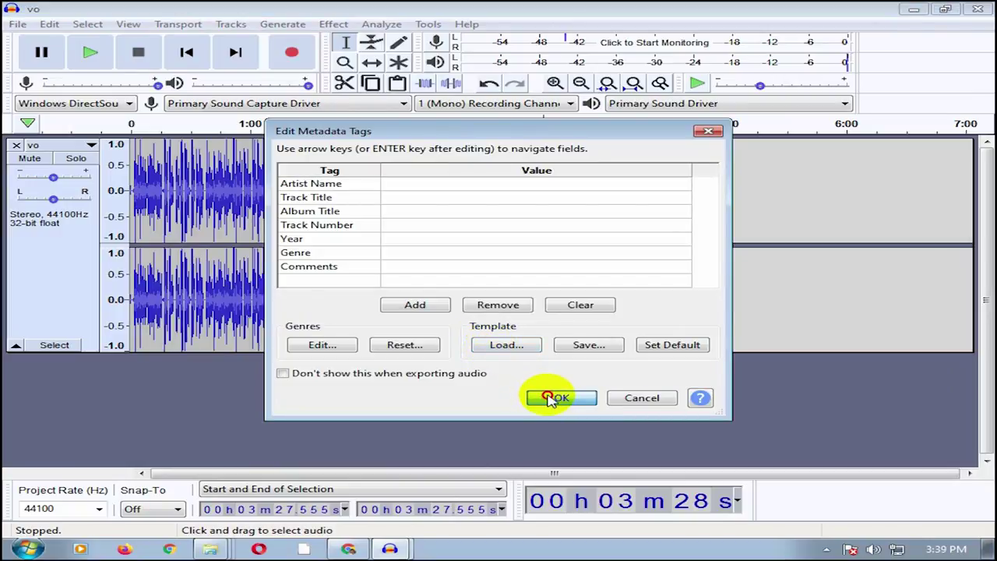